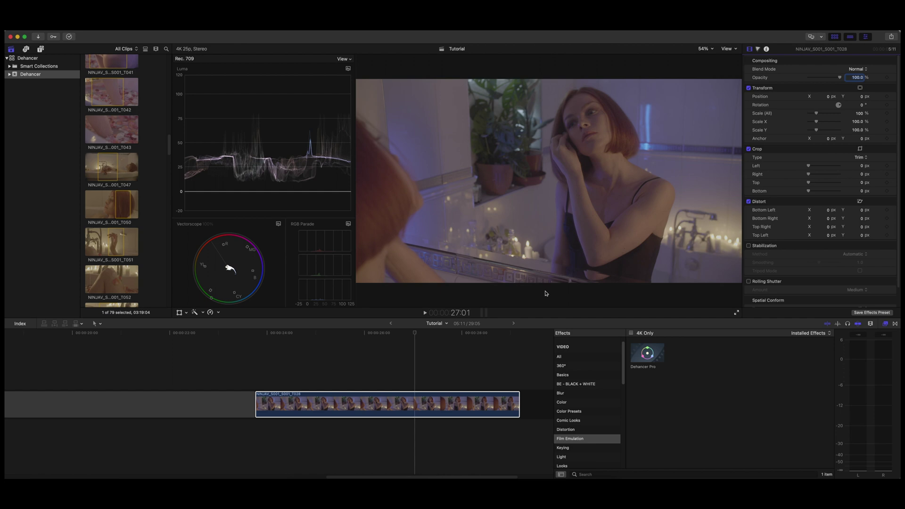
Apply the Color Wheels effect and the mLut by motionVFX effect to the selected timeline clip
{"action": "left_click", "coordinate": [576, 402]}
{"action": "left_click_drag", "start_coordinate": [793, 356], "coordinate": [425, 412]}
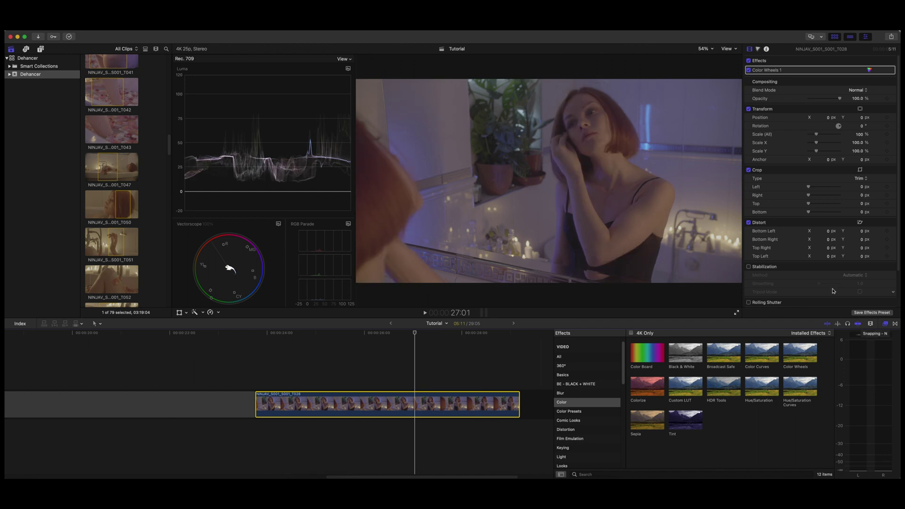
{"action": "scroll", "coordinate": [582, 408], "scroll_direction": "down", "scroll_amount": 5}
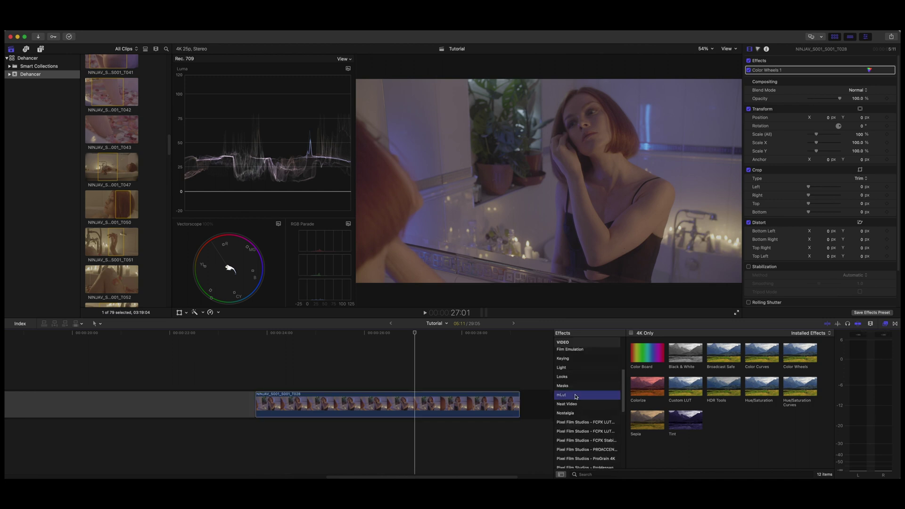
{"action": "left_click", "coordinate": [575, 394]}
{"action": "left_click_drag", "start_coordinate": [648, 352], "coordinate": [402, 394]}
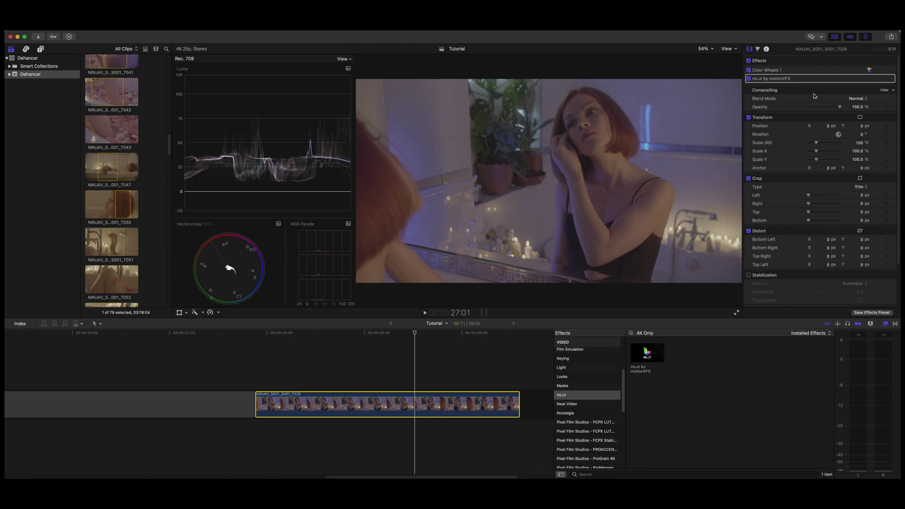
Load MIL-Suicide Squad - 3.cube as the custom LUT in the mLut effect and collapse its settings
{"action": "mouse_move", "coordinate": [873, 77]}
{"action": "left_click", "coordinate": [881, 79]}
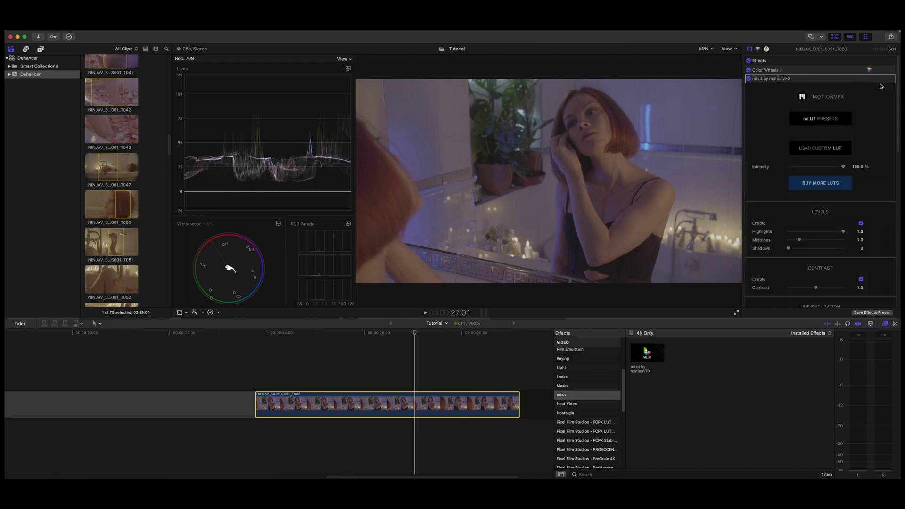
{"action": "left_click", "coordinate": [814, 149]}
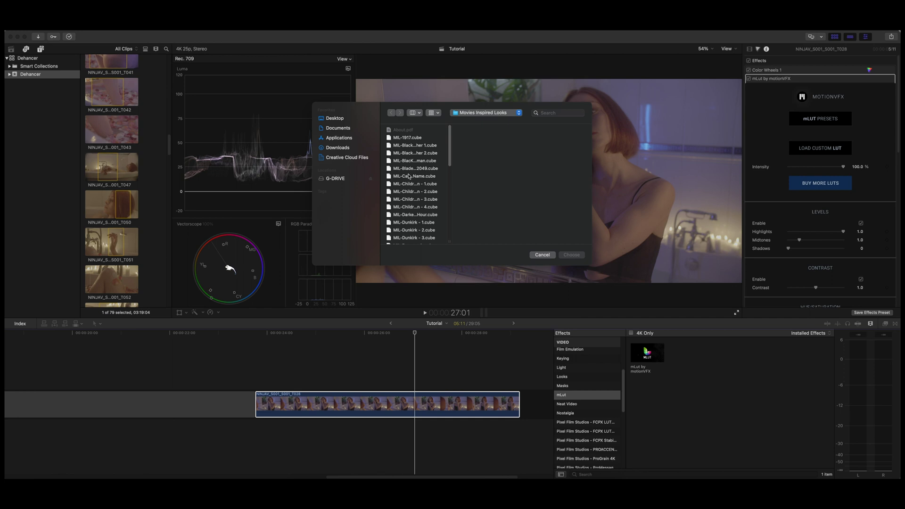
{"action": "scroll", "coordinate": [408, 177], "scroll_direction": "down", "scroll_amount": 8}
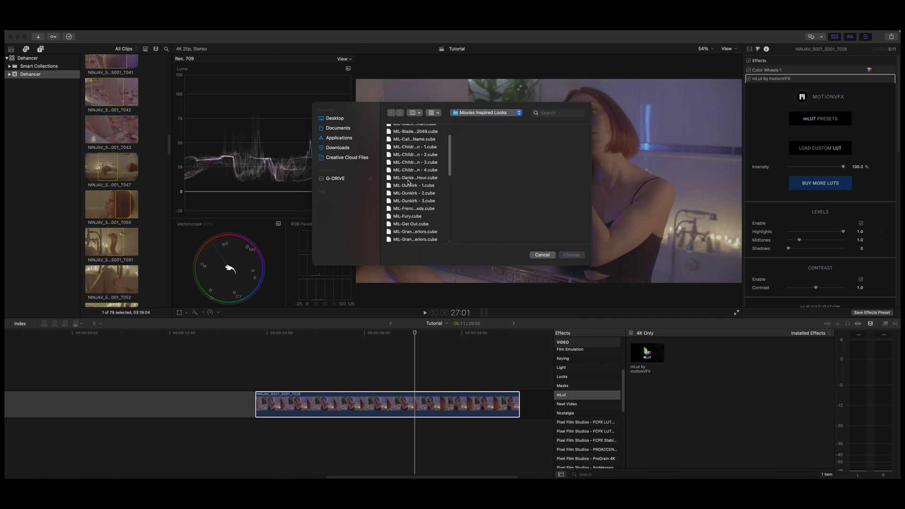
{"action": "scroll", "coordinate": [416, 217], "scroll_direction": "down", "scroll_amount": 5}
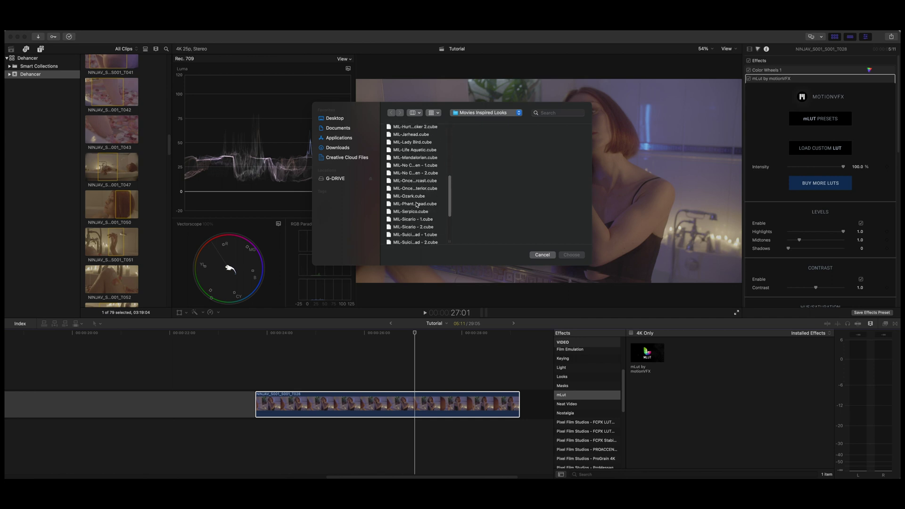
{"action": "scroll", "coordinate": [417, 204], "scroll_direction": "down", "scroll_amount": 3}
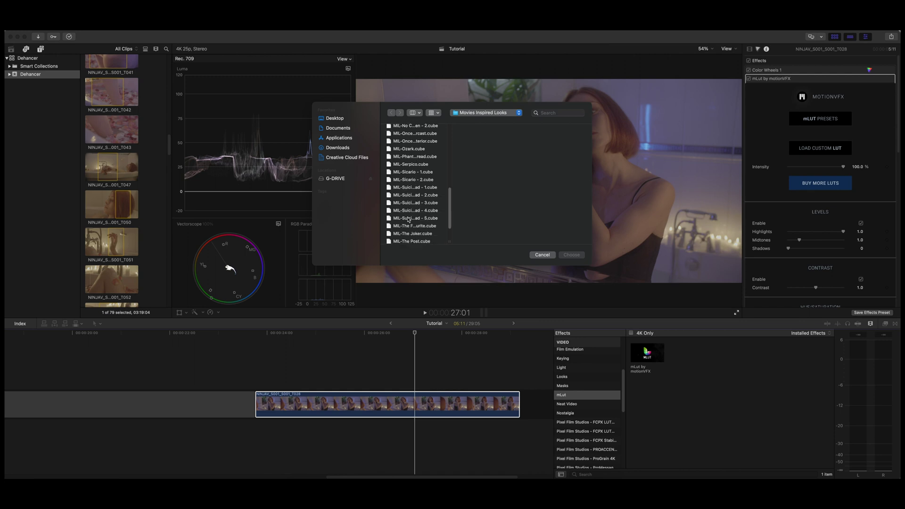
{"action": "left_click", "coordinate": [407, 202]}
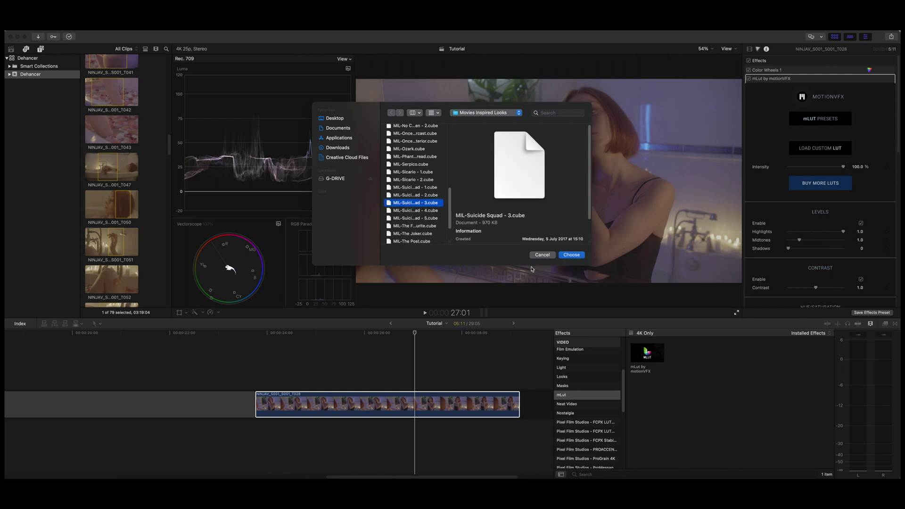
{"action": "left_click", "coordinate": [569, 256]}
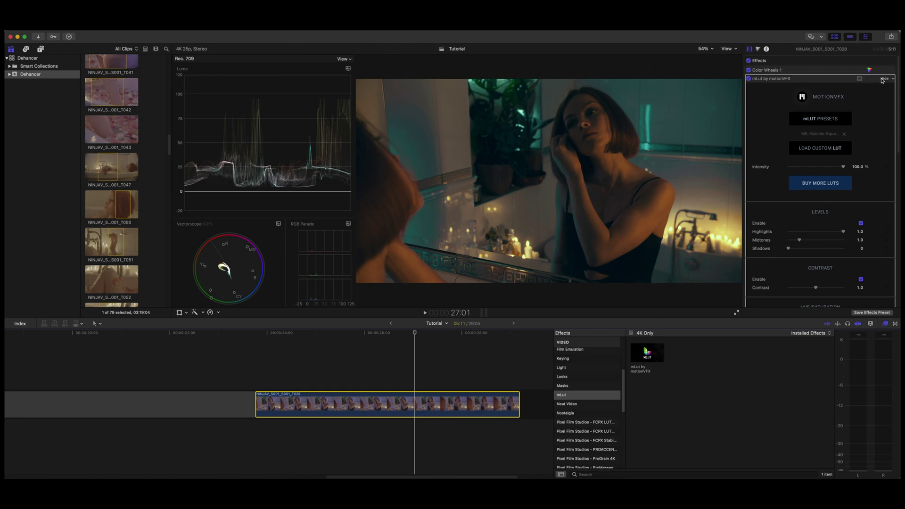
{"action": "left_click", "coordinate": [882, 79]}
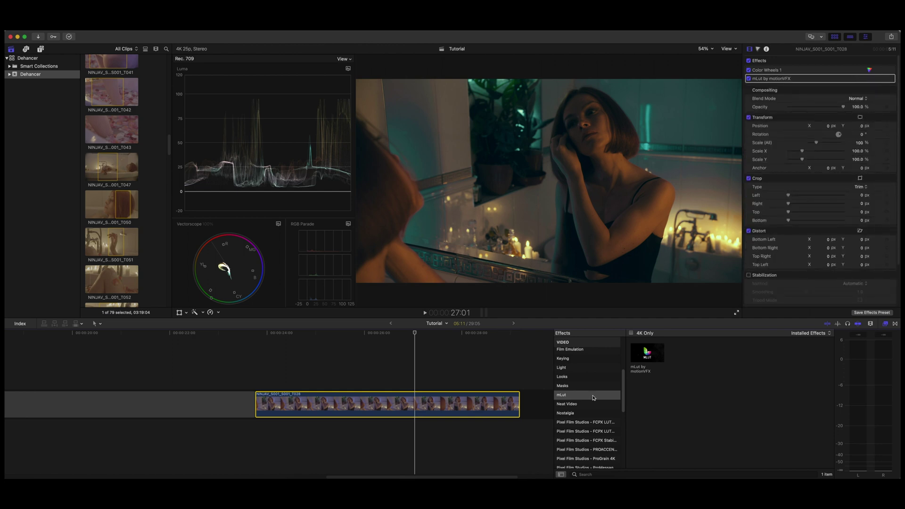
Apply the Dehancer Pro film emulation effect to the timeline clip
{"action": "scroll", "coordinate": [593, 398], "scroll_direction": "up", "scroll_amount": 5}
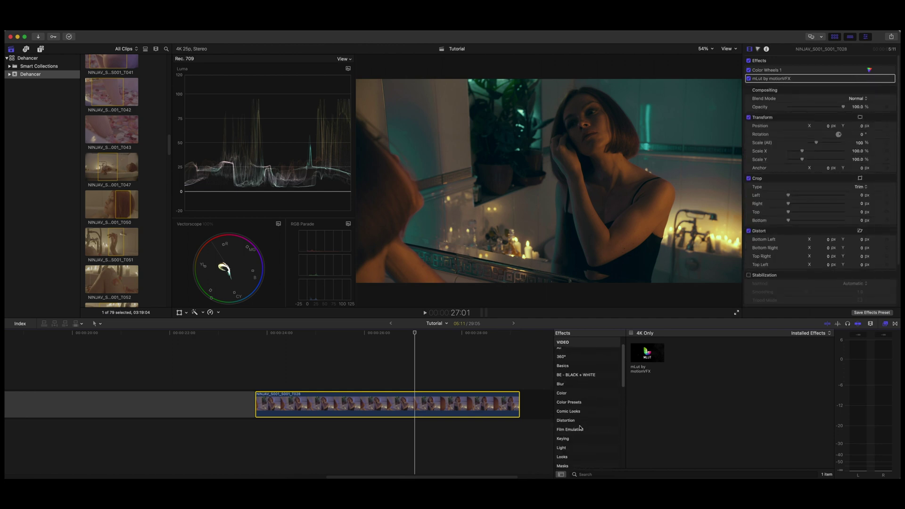
{"action": "left_click", "coordinate": [580, 429]}
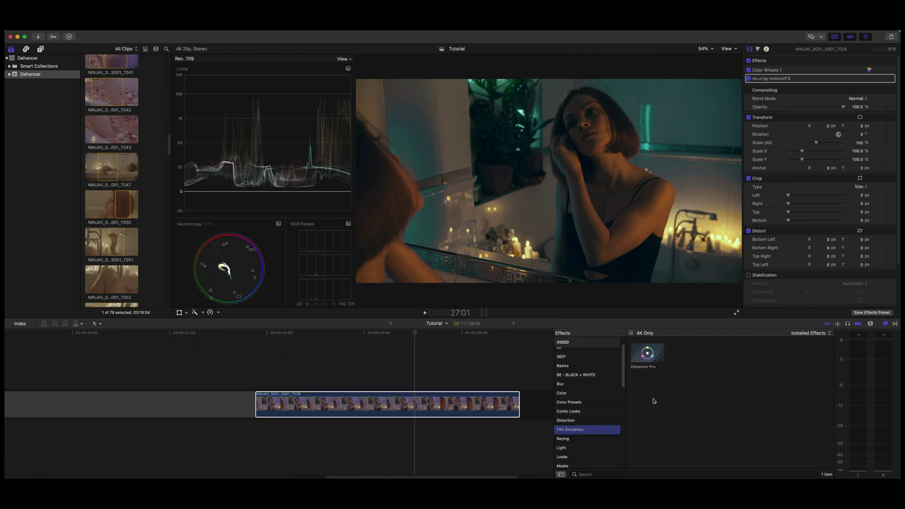
{"action": "left_click_drag", "start_coordinate": [644, 354], "coordinate": [406, 405]}
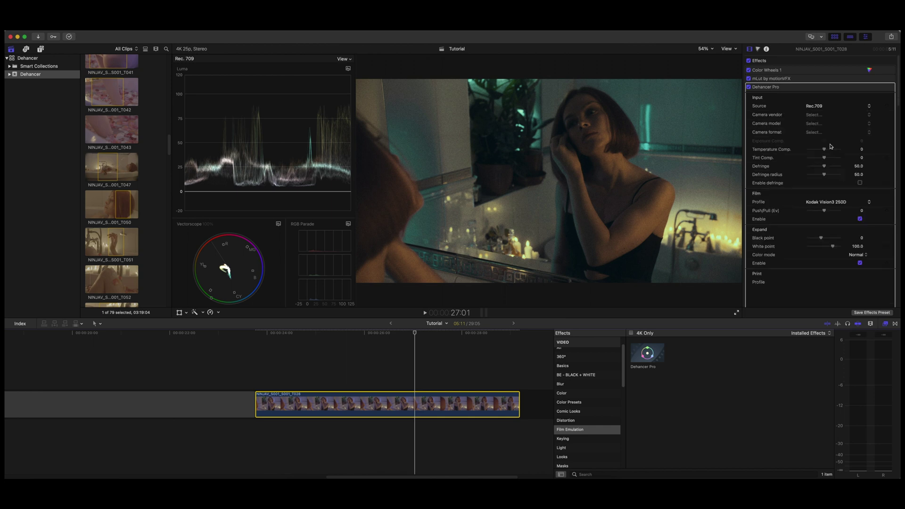
{"action": "scroll", "coordinate": [831, 147], "scroll_direction": "down", "scroll_amount": 1}
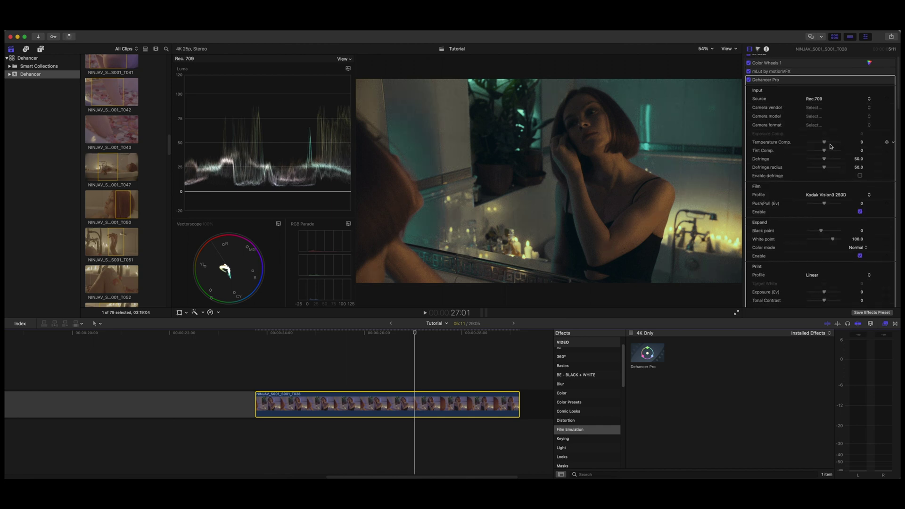
{"action": "scroll", "coordinate": [831, 147], "scroll_direction": "down", "scroll_amount": 4}
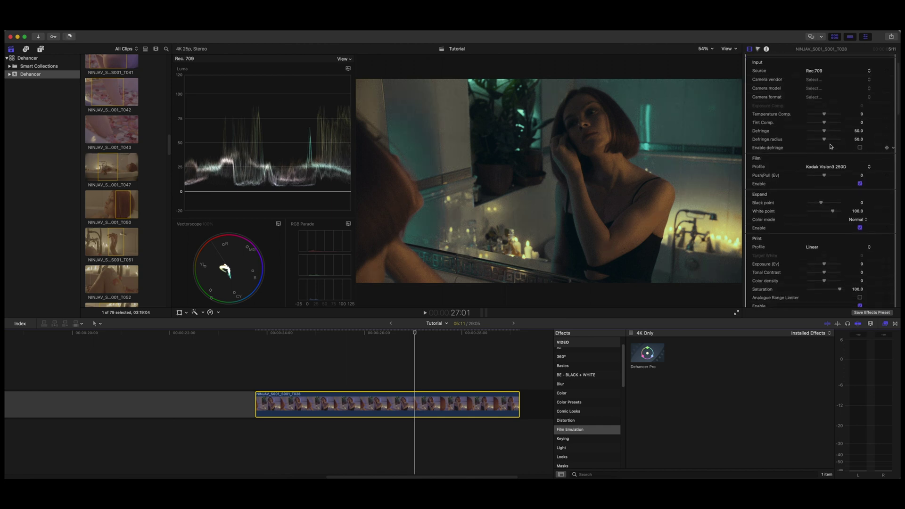
{"action": "scroll", "coordinate": [831, 147], "scroll_direction": "down", "scroll_amount": 20}
{"action": "scroll", "coordinate": [831, 146], "scroll_direction": "down", "scroll_amount": 20}
{"action": "scroll", "coordinate": [831, 147], "scroll_direction": "down", "scroll_amount": 20}
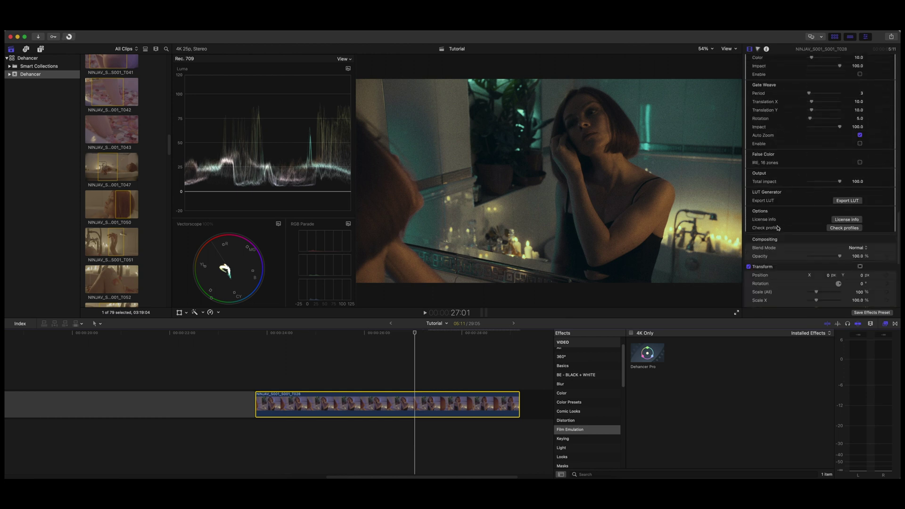
{"action": "left_click", "coordinate": [839, 230]}
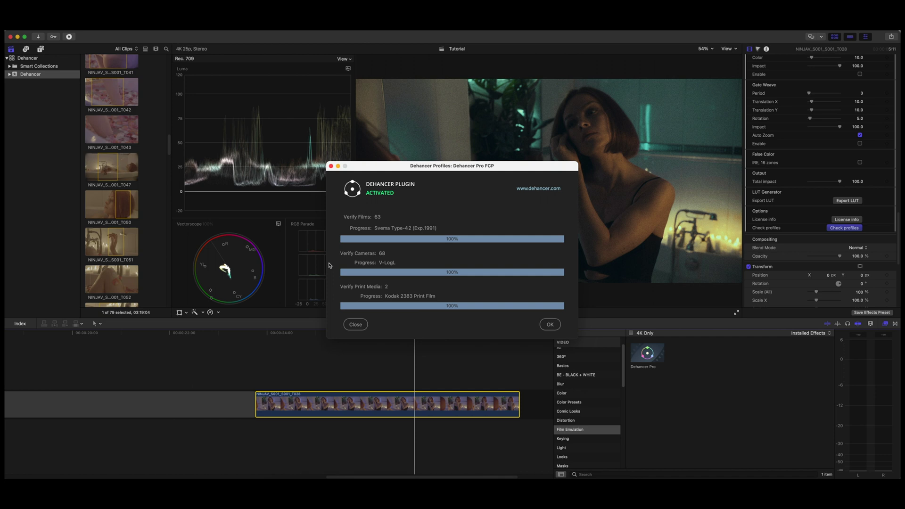
{"action": "left_click", "coordinate": [548, 325]}
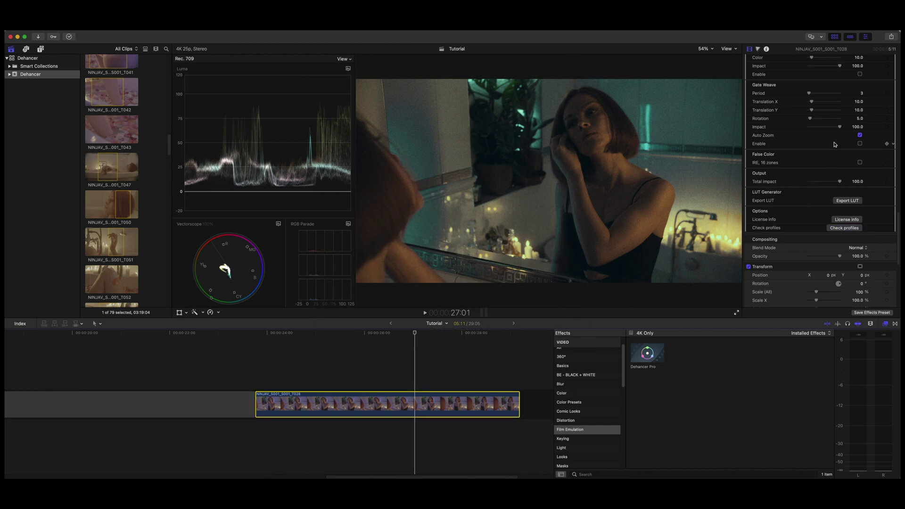
Set Dehancer Pro's film profile to Fujichrome CDU-II (cross)
{"action": "scroll", "coordinate": [834, 144], "scroll_direction": "up", "scroll_amount": 10}
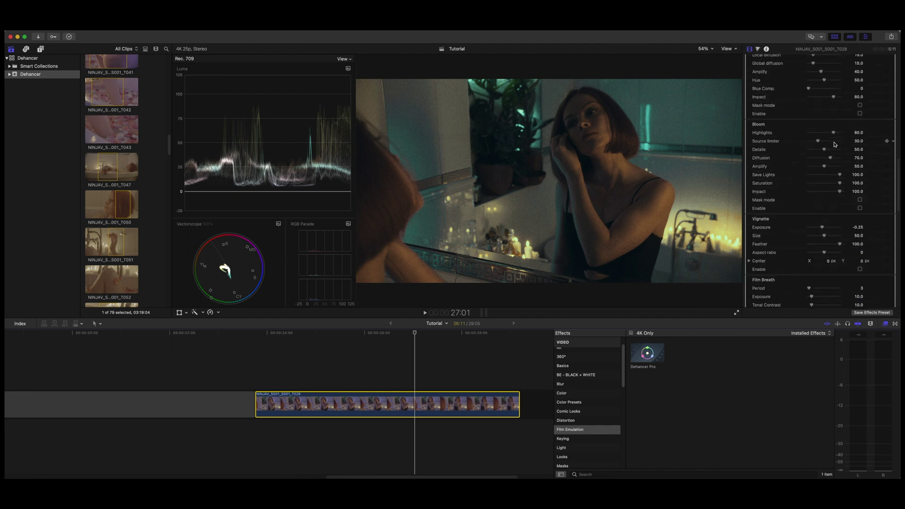
{"action": "scroll", "coordinate": [834, 144], "scroll_direction": "up", "scroll_amount": 10}
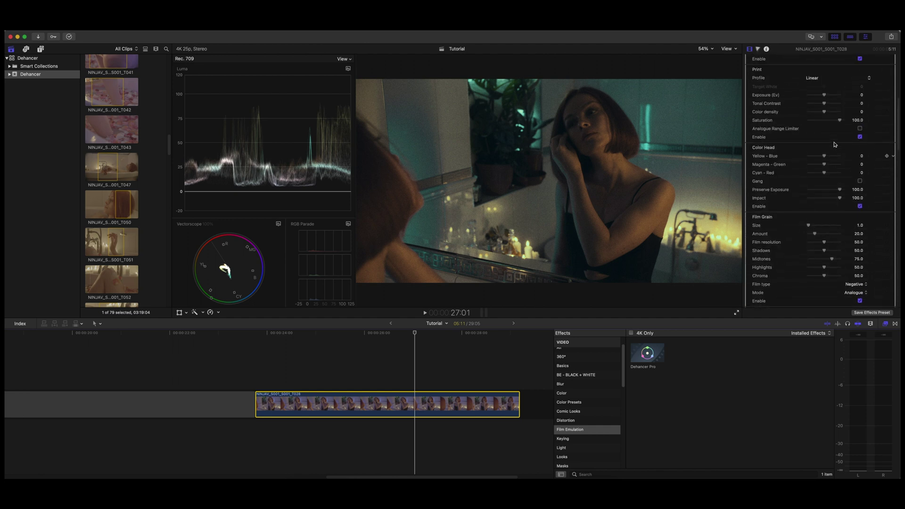
{"action": "scroll", "coordinate": [835, 144], "scroll_direction": "up", "scroll_amount": 5}
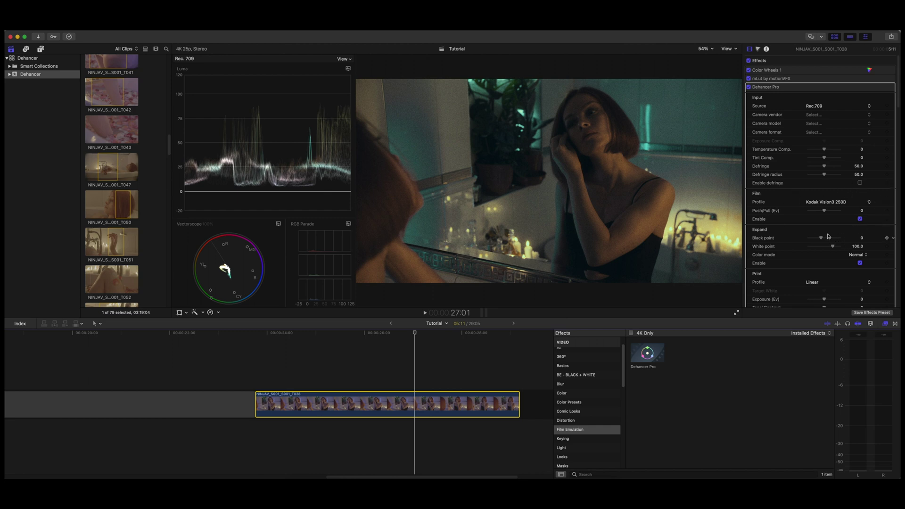
{"action": "left_click", "coordinate": [812, 206]}
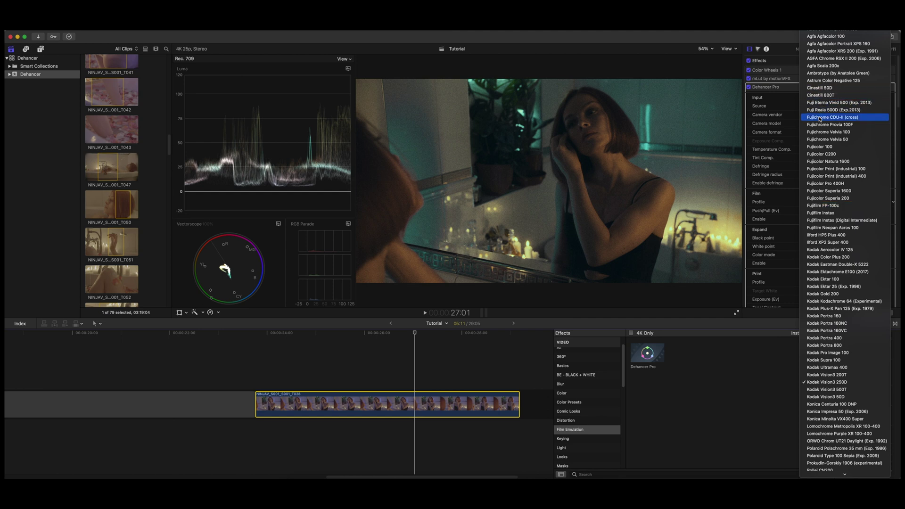
{"action": "left_click", "coordinate": [820, 118]}
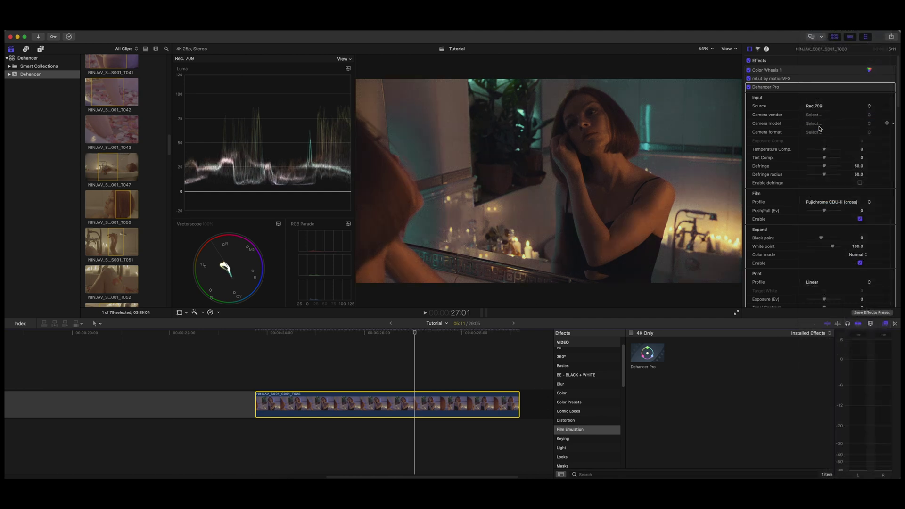
Set Dehancer Pro's print profile to Kodak 2383 Print Film
{"action": "scroll", "coordinate": [803, 175], "scroll_direction": "down", "scroll_amount": 3}
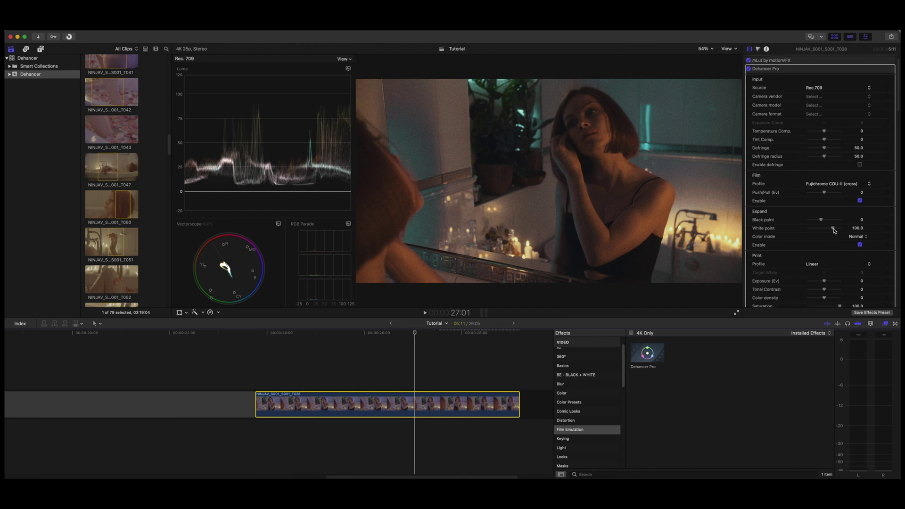
{"action": "left_click", "coordinate": [813, 264]}
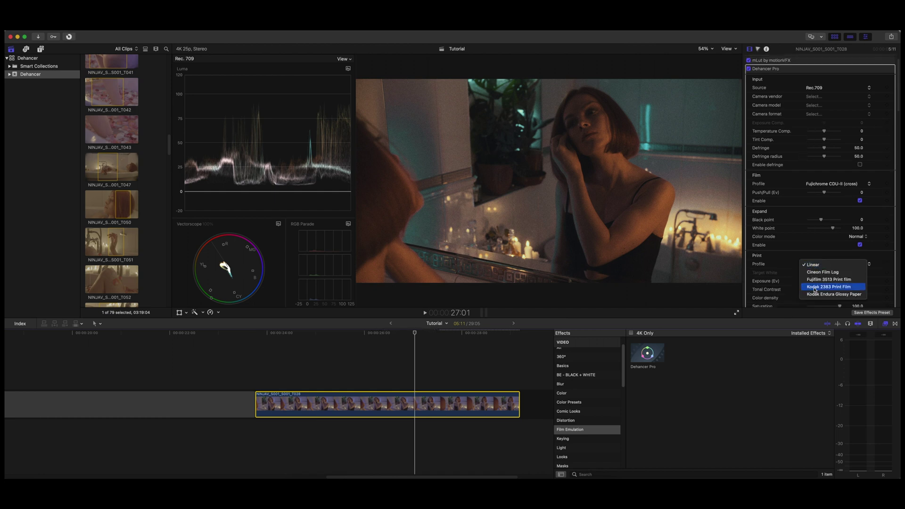
{"action": "left_click", "coordinate": [816, 285]}
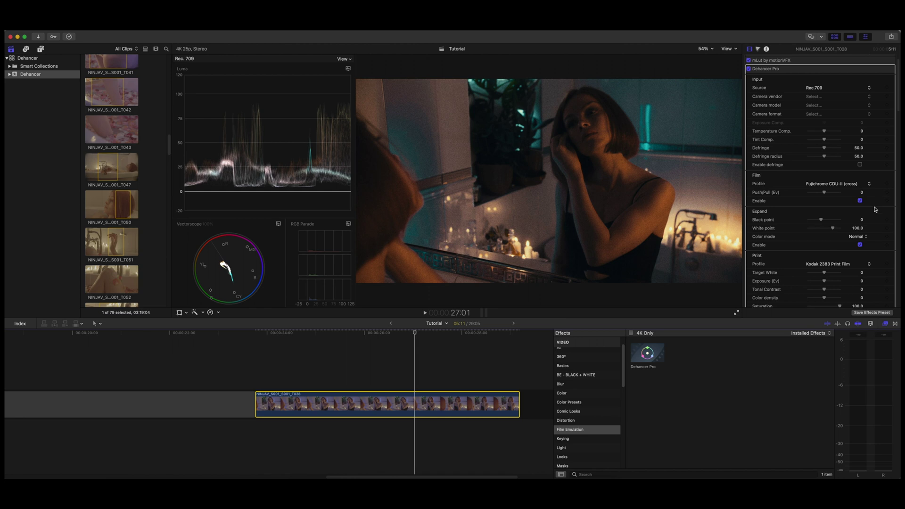
{"action": "scroll", "coordinate": [874, 213], "scroll_direction": "down", "scroll_amount": 10}
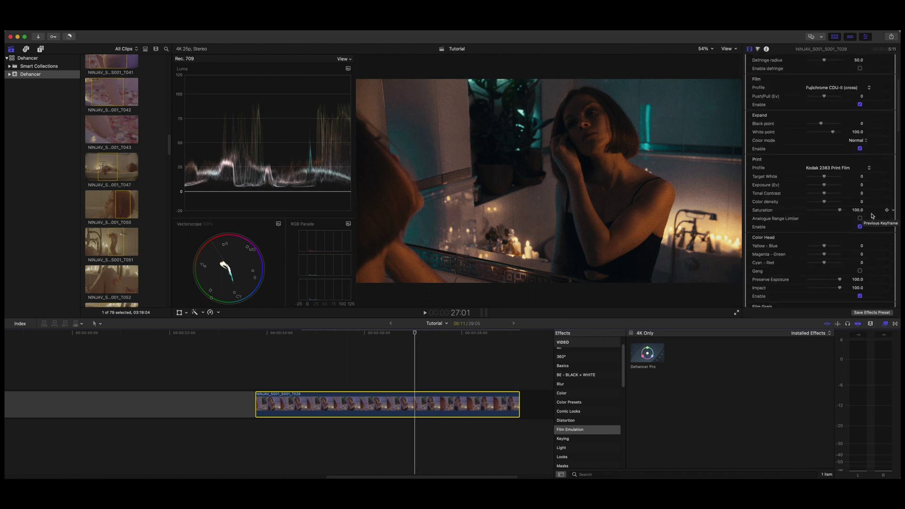
In the Color Wheels effect, set the tint to -7.0 and raise the midtones brightness
{"action": "scroll", "coordinate": [811, 224], "scroll_direction": "up", "scroll_amount": 5}
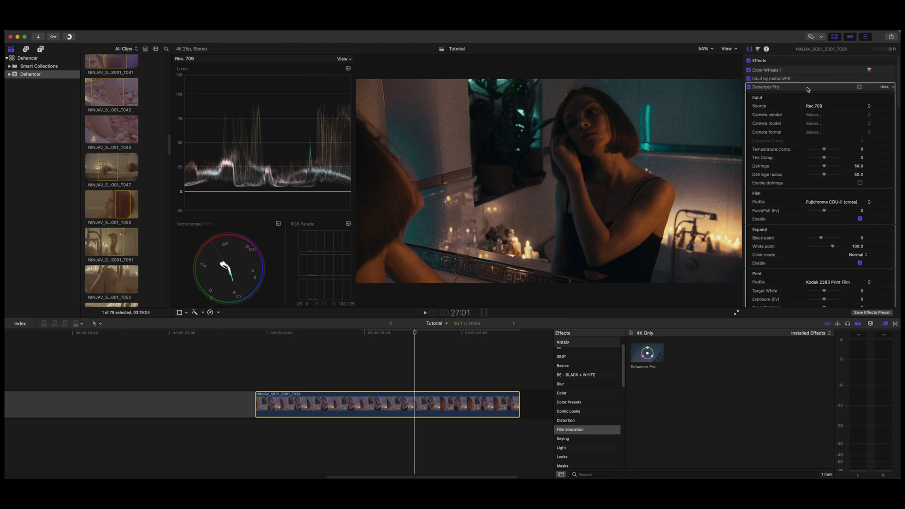
{"action": "left_click", "coordinate": [870, 69]}
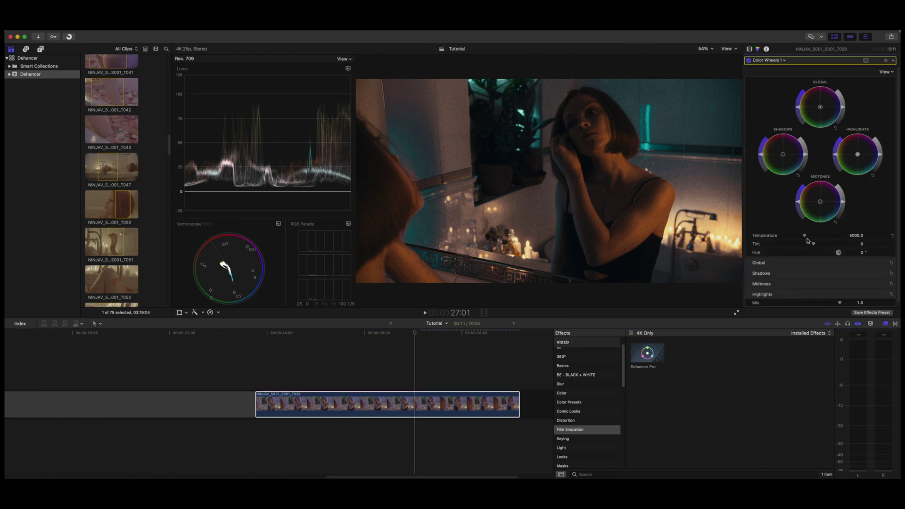
{"action": "left_click_drag", "start_coordinate": [814, 244], "coordinate": [811, 246]}
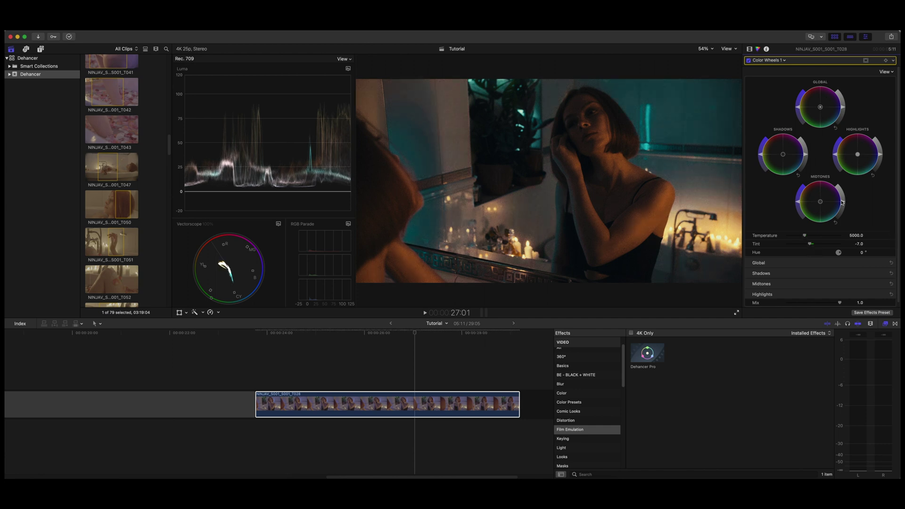
{"action": "left_click_drag", "start_coordinate": [842, 202], "coordinate": [845, 198]}
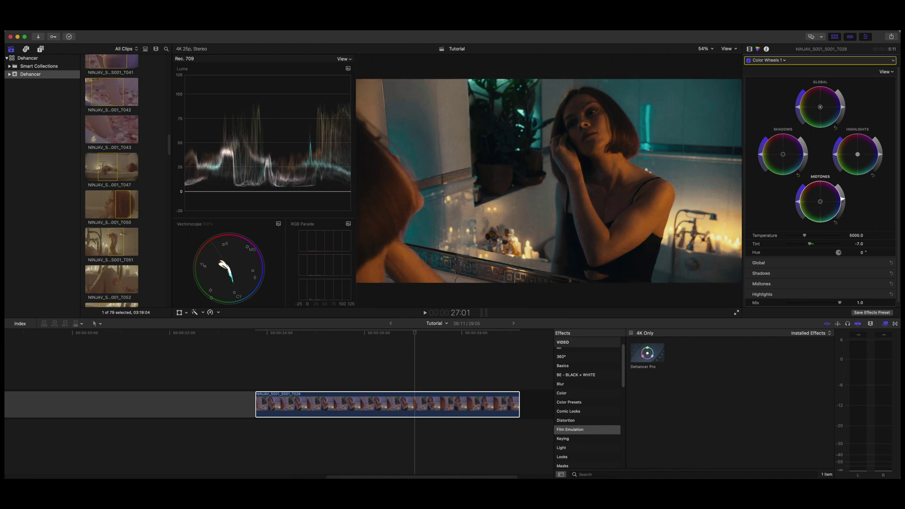
In Dehancer Pro, set the print exposure to 0.09 and the Color Head's Yellow - Blue value to -5.0
{"action": "left_click", "coordinate": [750, 50]}
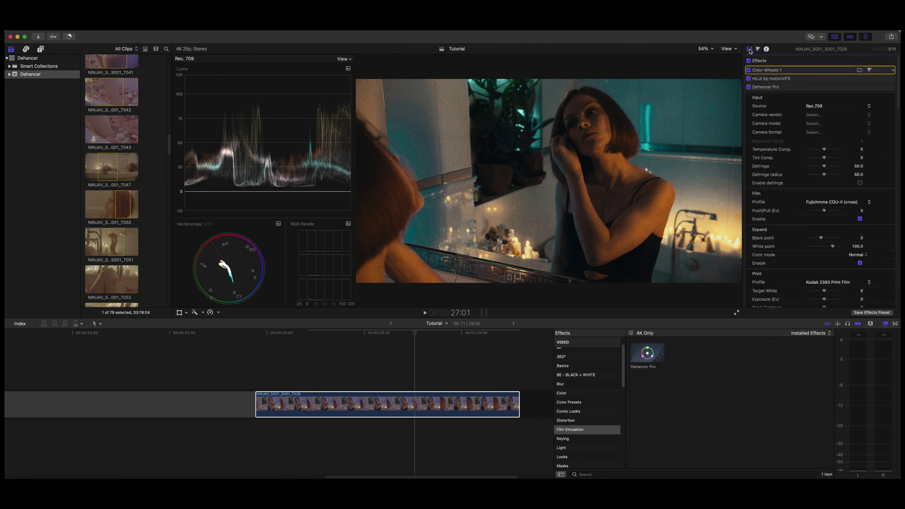
{"action": "scroll", "coordinate": [827, 137], "scroll_direction": "down", "scroll_amount": 5}
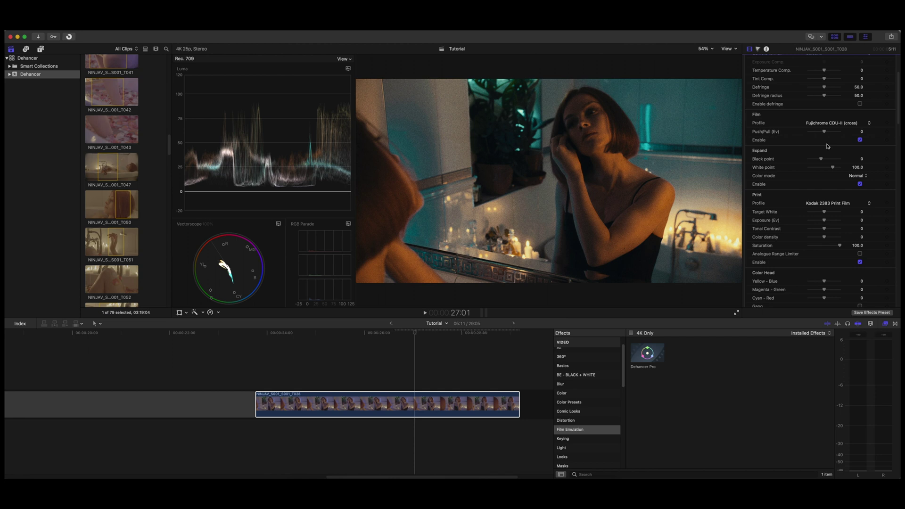
{"action": "scroll", "coordinate": [828, 146], "scroll_direction": "down", "scroll_amount": 2}
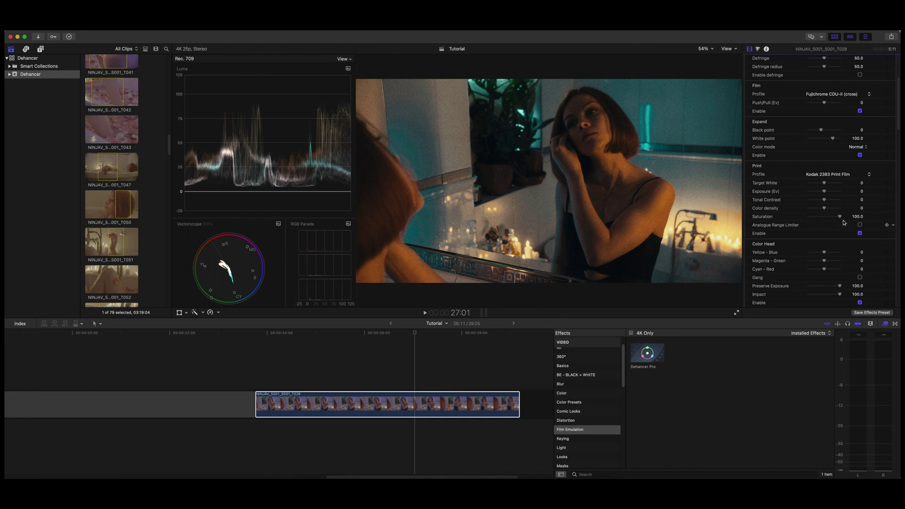
{"action": "mouse_move", "coordinate": [824, 191]}
{"action": "left_mouse_down"}
{"action": "mouse_move", "coordinate": [833, 192]}
{"action": "mouse_move", "coordinate": [824, 195]}
{"action": "left_mouse_up"}
{"action": "scroll", "coordinate": [824, 195], "scroll_direction": "down", "scroll_amount": 3}
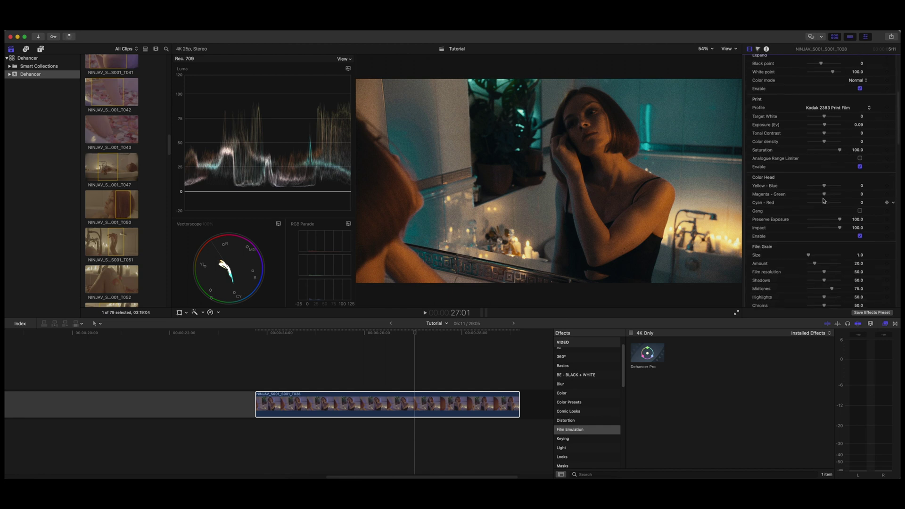
{"action": "left_click_drag", "start_coordinate": [825, 197], "coordinate": [823, 186]}
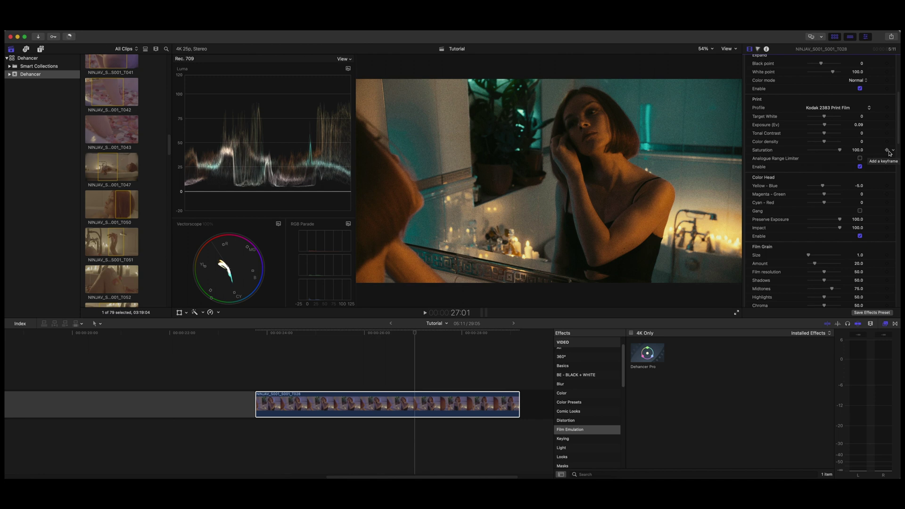
Set the film grain's amount to 15.0, shadows to 34.0, midtones to 38.0 and highlights to 37.0
{"action": "scroll", "coordinate": [889, 189], "scroll_direction": "down", "scroll_amount": 4}
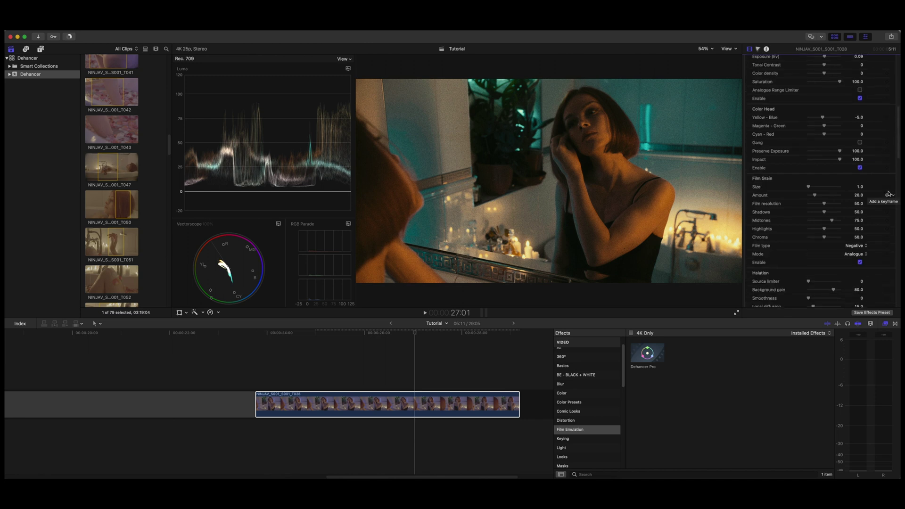
{"action": "scroll", "coordinate": [888, 194], "scroll_direction": "down", "scroll_amount": 1}
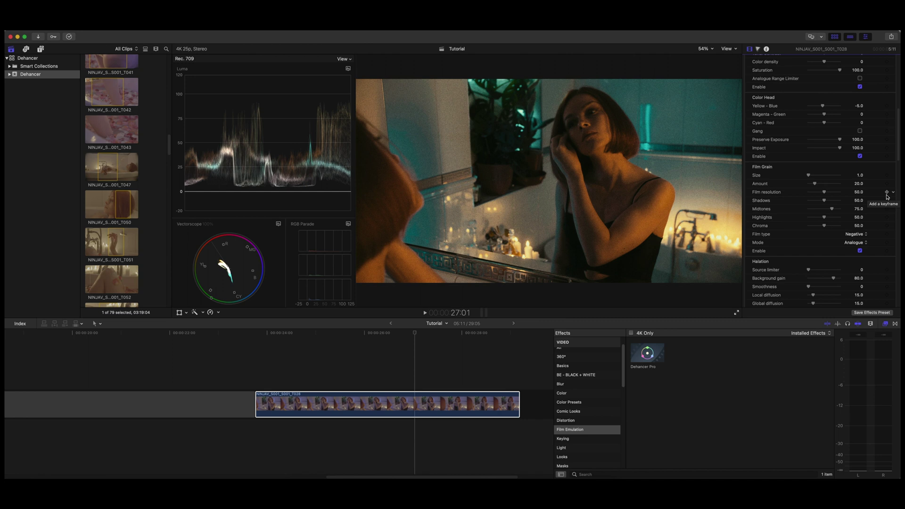
{"action": "left_click_drag", "start_coordinate": [819, 184], "coordinate": [816, 185]}
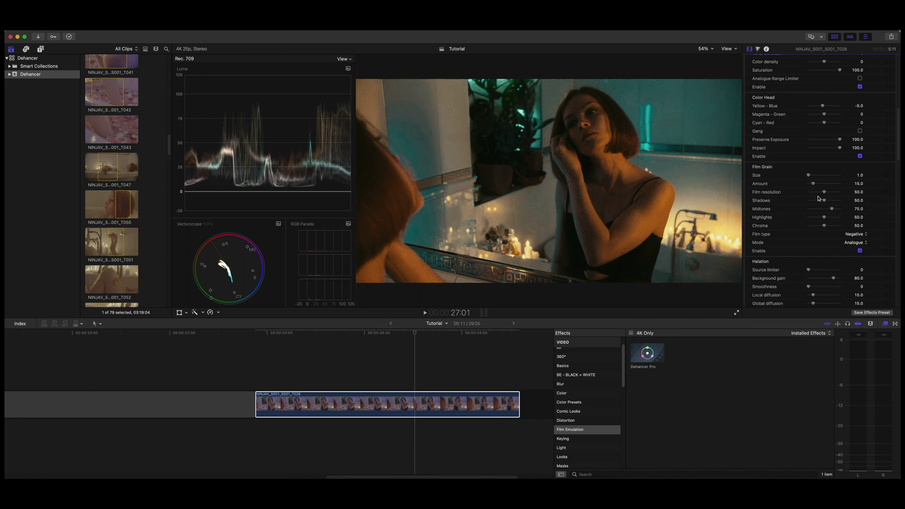
{"action": "mouse_move", "coordinate": [825, 200]}
{"action": "left_mouse_down"}
{"action": "mouse_move", "coordinate": [821, 218]}
{"action": "mouse_move", "coordinate": [819, 202]}
{"action": "left_mouse_up"}
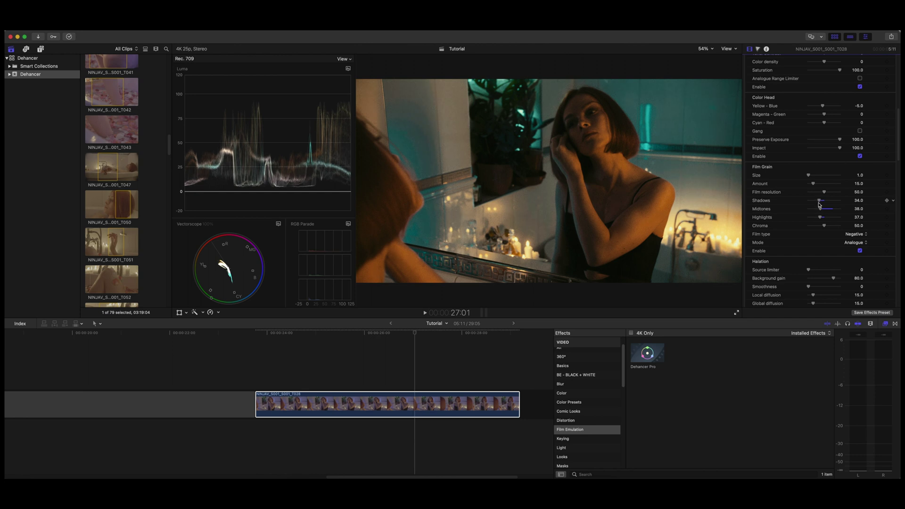
Try the Positive film type for the film grain, and return it to Negative
{"action": "left_click", "coordinate": [852, 235]}
{"action": "left_click", "coordinate": [852, 243]}
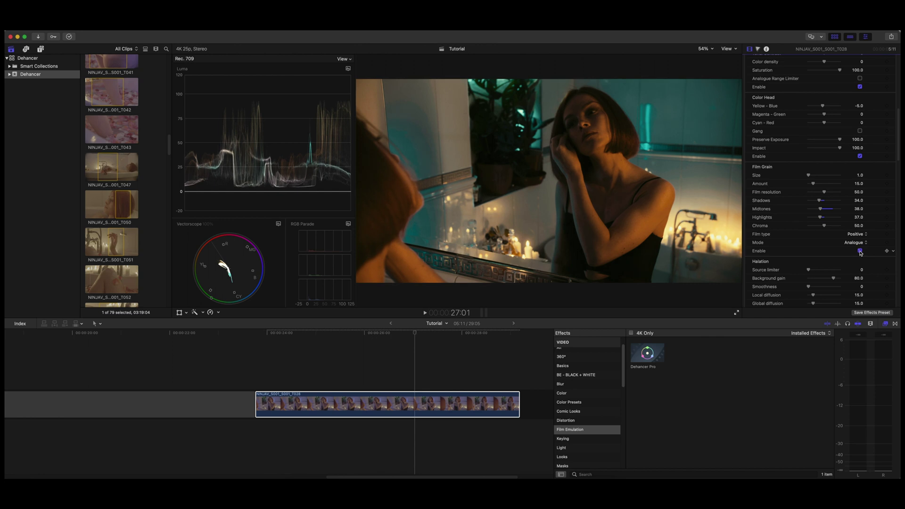
{"action": "left_click", "coordinate": [858, 236]}
{"action": "left_click", "coordinate": [857, 232]}
Enable halation and, using its mask mode as a preview, set local diffusion 59.0, global diffusion 70.0, amplify 67.0 and hue 63.0
{"action": "scroll", "coordinate": [857, 229], "scroll_direction": "down", "scroll_amount": 5}
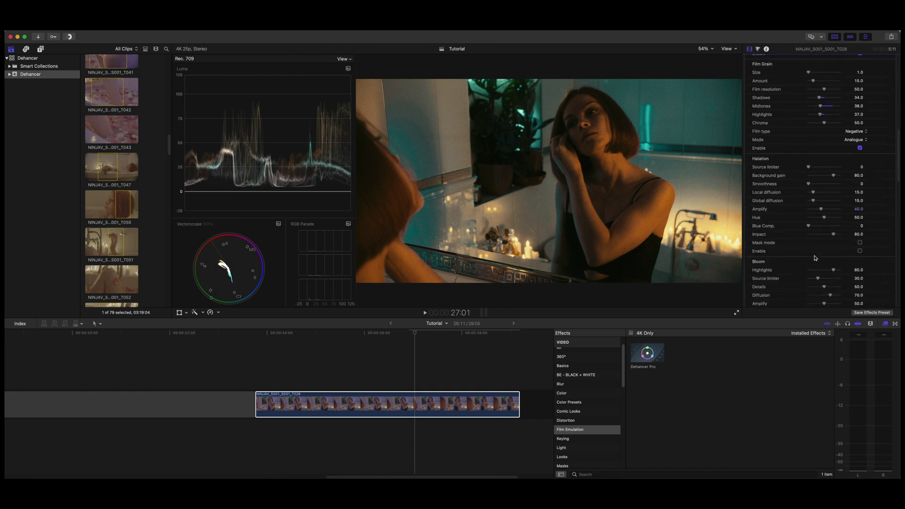
{"action": "left_click", "coordinate": [860, 250]}
{"action": "left_click", "coordinate": [859, 242]}
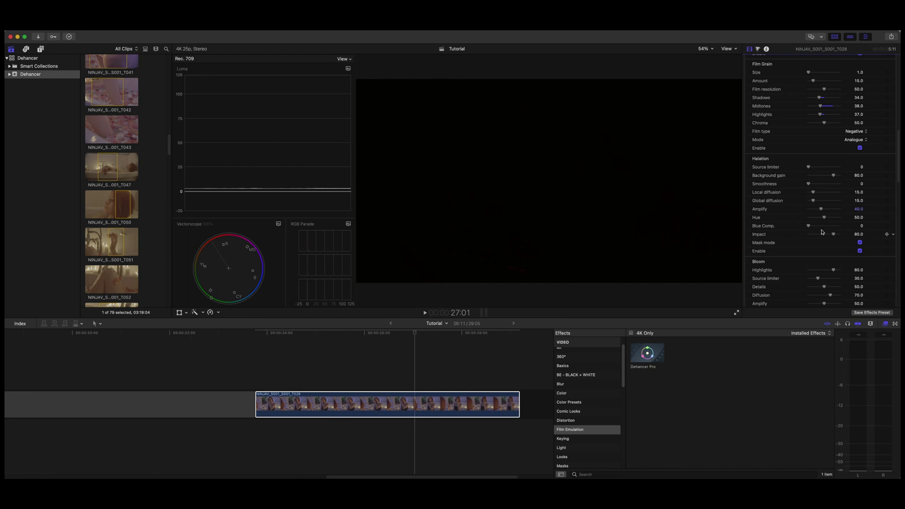
{"action": "mouse_move", "coordinate": [820, 209]}
{"action": "left_mouse_down"}
{"action": "mouse_move", "coordinate": [839, 212]}
{"action": "mouse_move", "coordinate": [829, 212]}
{"action": "left_mouse_up"}
{"action": "left_click_drag", "start_coordinate": [824, 219], "coordinate": [834, 203]}
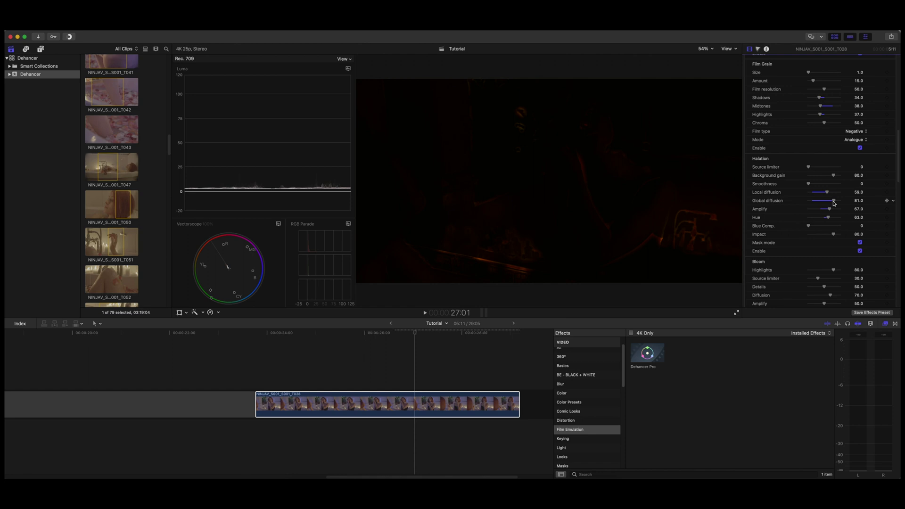
{"action": "left_click_drag", "start_coordinate": [833, 203], "coordinate": [829, 202]}
{"action": "left_click", "coordinate": [860, 243]}
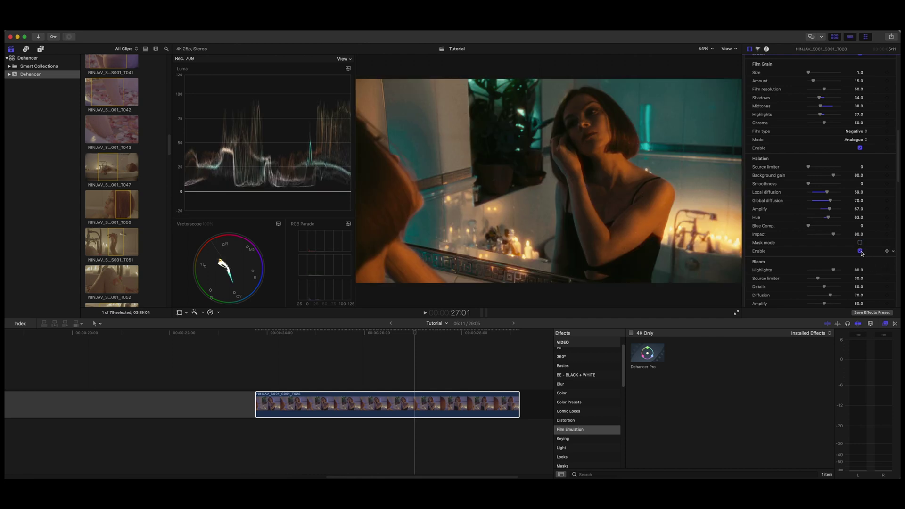
Compare the image with and without the halation effect, leaving it enabled
{"action": "left_click", "coordinate": [860, 252]}
{"action": "left_click", "coordinate": [861, 251]}
{"action": "left_click", "coordinate": [860, 251]}
Enable bloom and, using its mask mode as a preview, set diffusion to 65.0 and amplify to 72.0
{"action": "scroll", "coordinate": [857, 229], "scroll_direction": "down", "scroll_amount": 3}
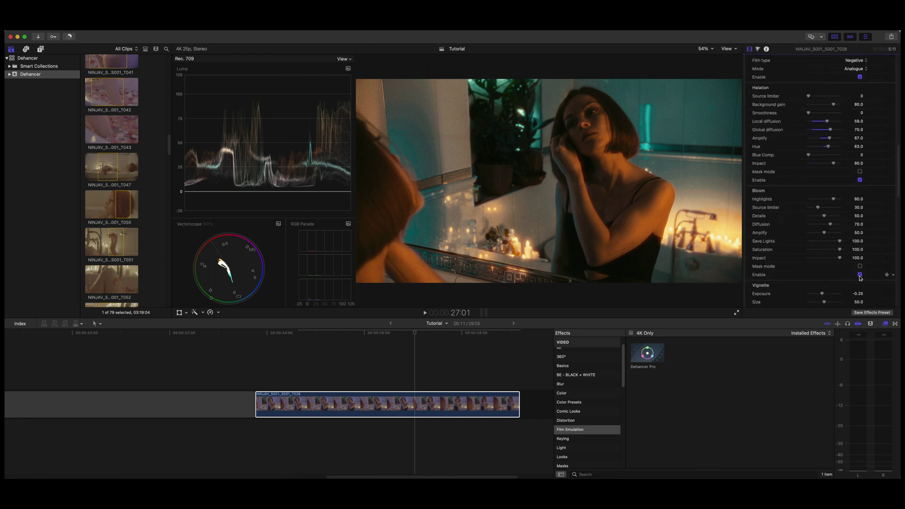
{"action": "left_click", "coordinate": [860, 266]}
{"action": "mouse_move", "coordinate": [825, 233]}
{"action": "left_mouse_down"}
{"action": "mouse_move", "coordinate": [837, 225]}
{"action": "mouse_move", "coordinate": [828, 226]}
{"action": "left_mouse_up"}
{"action": "left_click", "coordinate": [860, 266]}
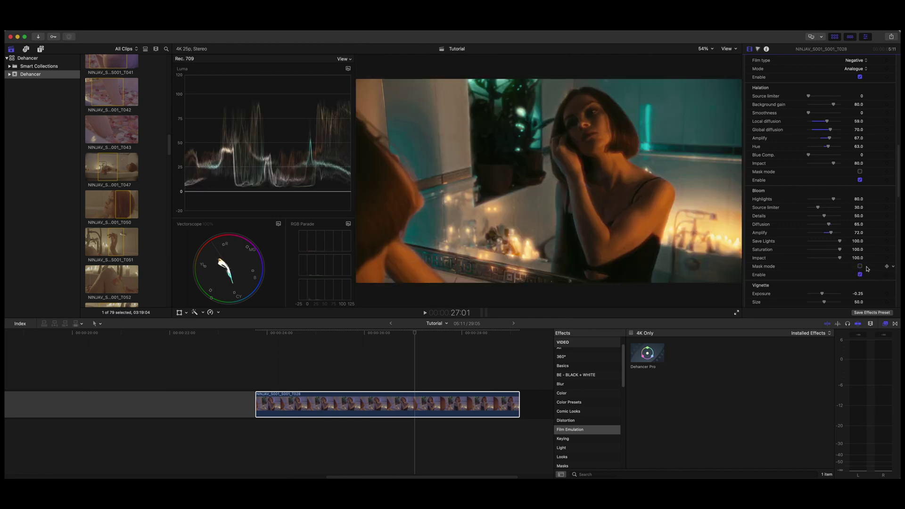
Compare the clip with and without the whole Dehancer Pro effect, leaving the effect enabled
{"action": "scroll", "coordinate": [880, 224], "scroll_direction": "up", "scroll_amount": 3}
{"action": "scroll", "coordinate": [880, 224], "scroll_direction": "up", "scroll_amount": 10}
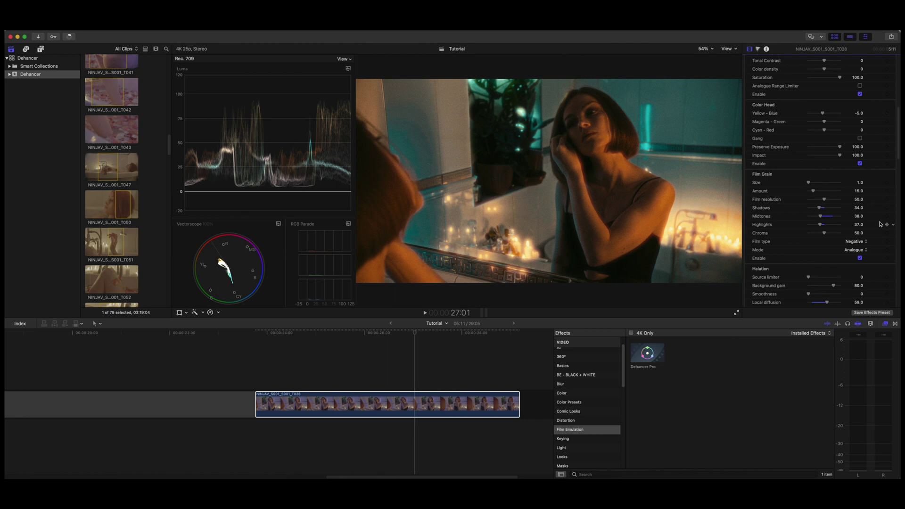
{"action": "scroll", "coordinate": [881, 224], "scroll_direction": "up", "scroll_amount": 8}
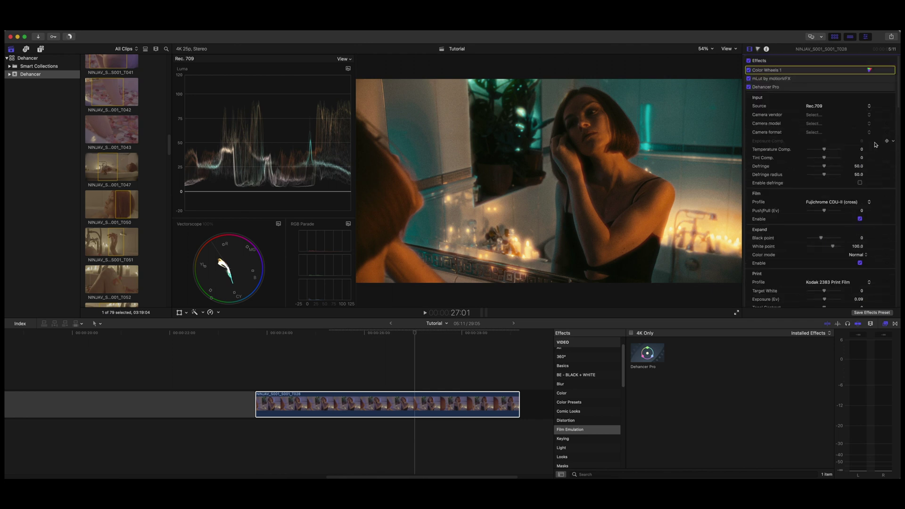
{"action": "left_click", "coordinate": [749, 87]}
{"action": "left_click", "coordinate": [749, 87]}
{"action": "left_click", "coordinate": [749, 88]}
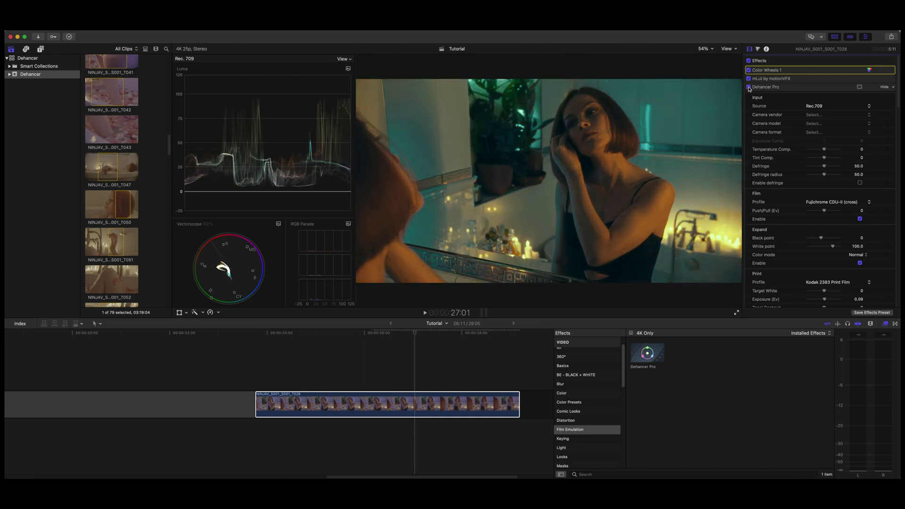
{"action": "left_click", "coordinate": [749, 87]}
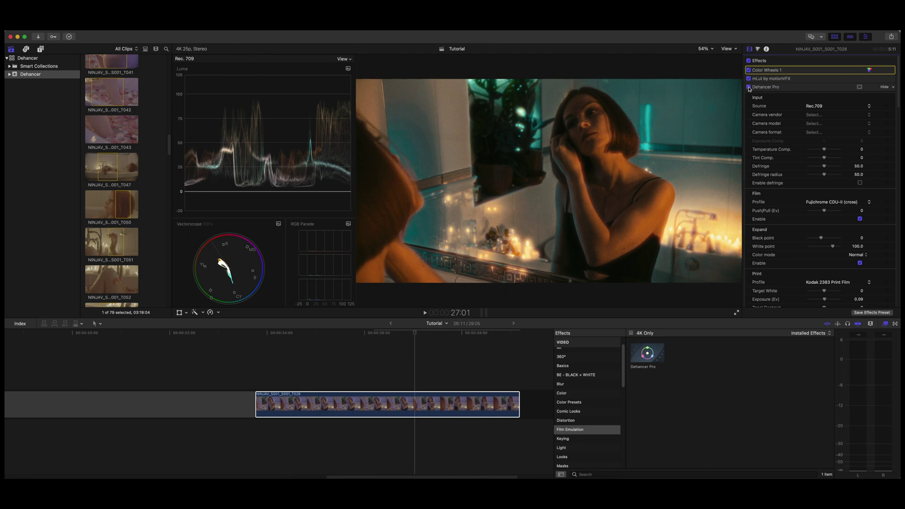